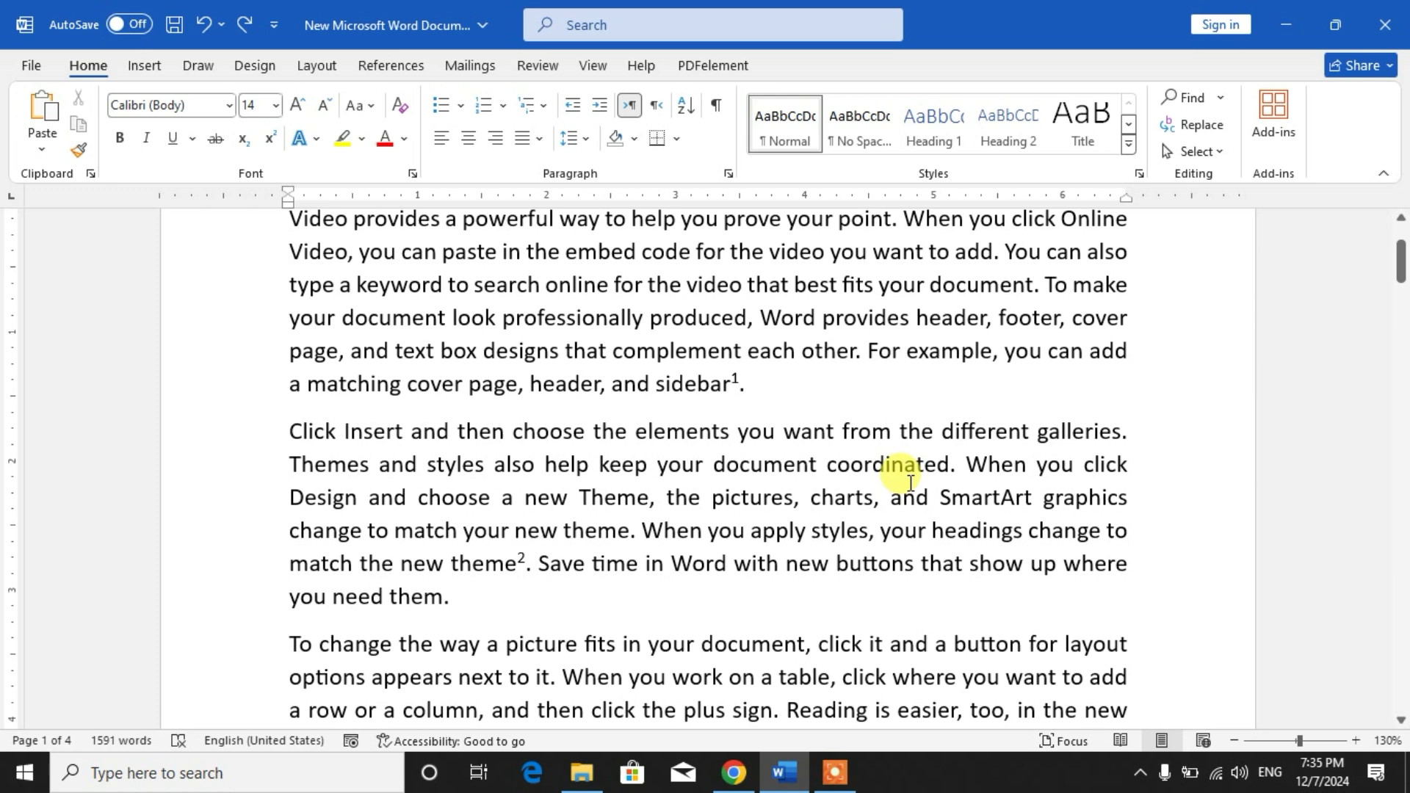
{"action": "scroll", "coordinate": [722, 387], "scroll_direction": "down", "scroll_amount": 2}
{"action": "scroll", "coordinate": [734, 364], "scroll_direction": "up", "scroll_amount": 1}
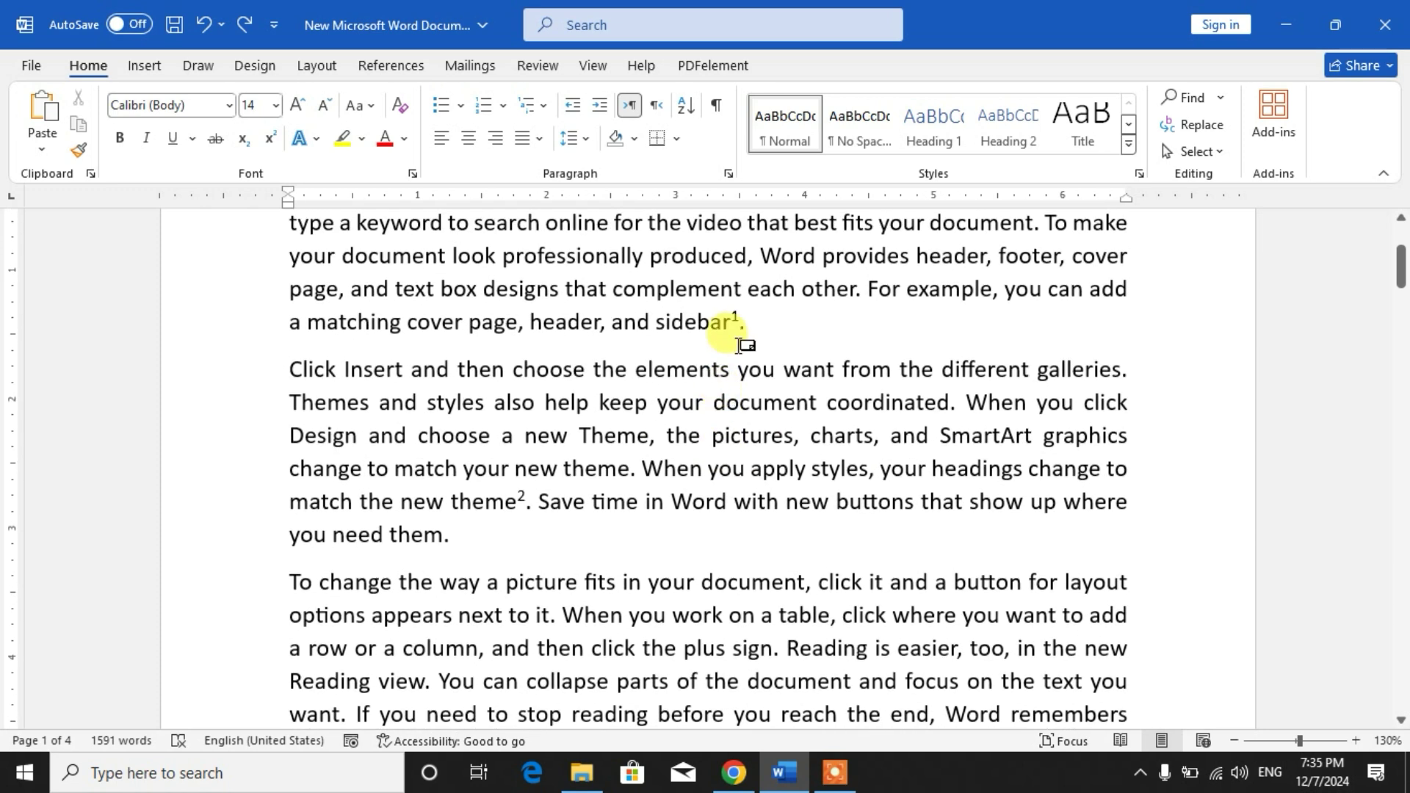
{"action": "mouse_move", "coordinate": [735, 317]}
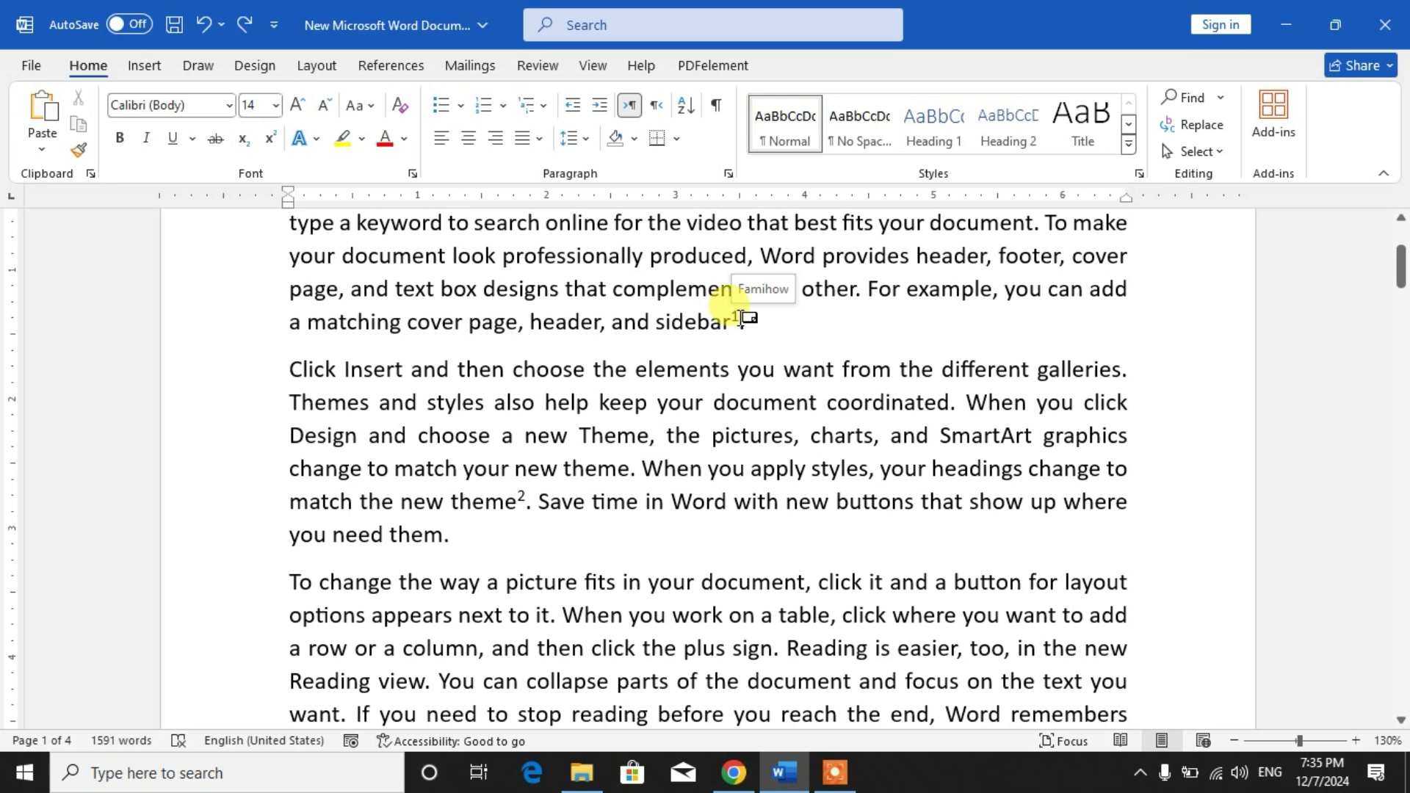
{"action": "scroll", "coordinate": [734, 316], "scroll_direction": "down", "scroll_amount": 3}
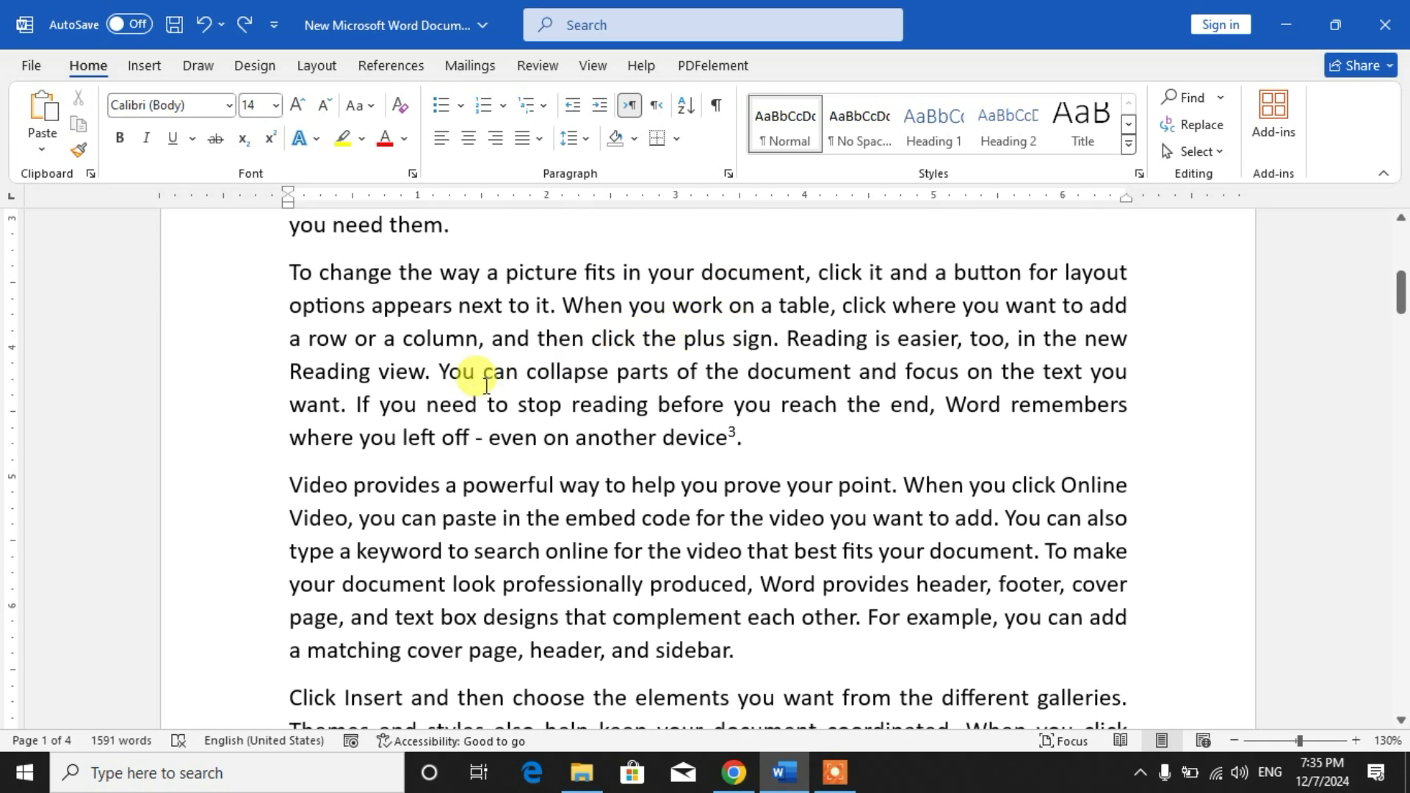
{"action": "scroll", "coordinate": [668, 315], "scroll_direction": "down", "scroll_amount": 1}
{"action": "scroll", "coordinate": [683, 364], "scroll_direction": "down", "scroll_amount": 3}
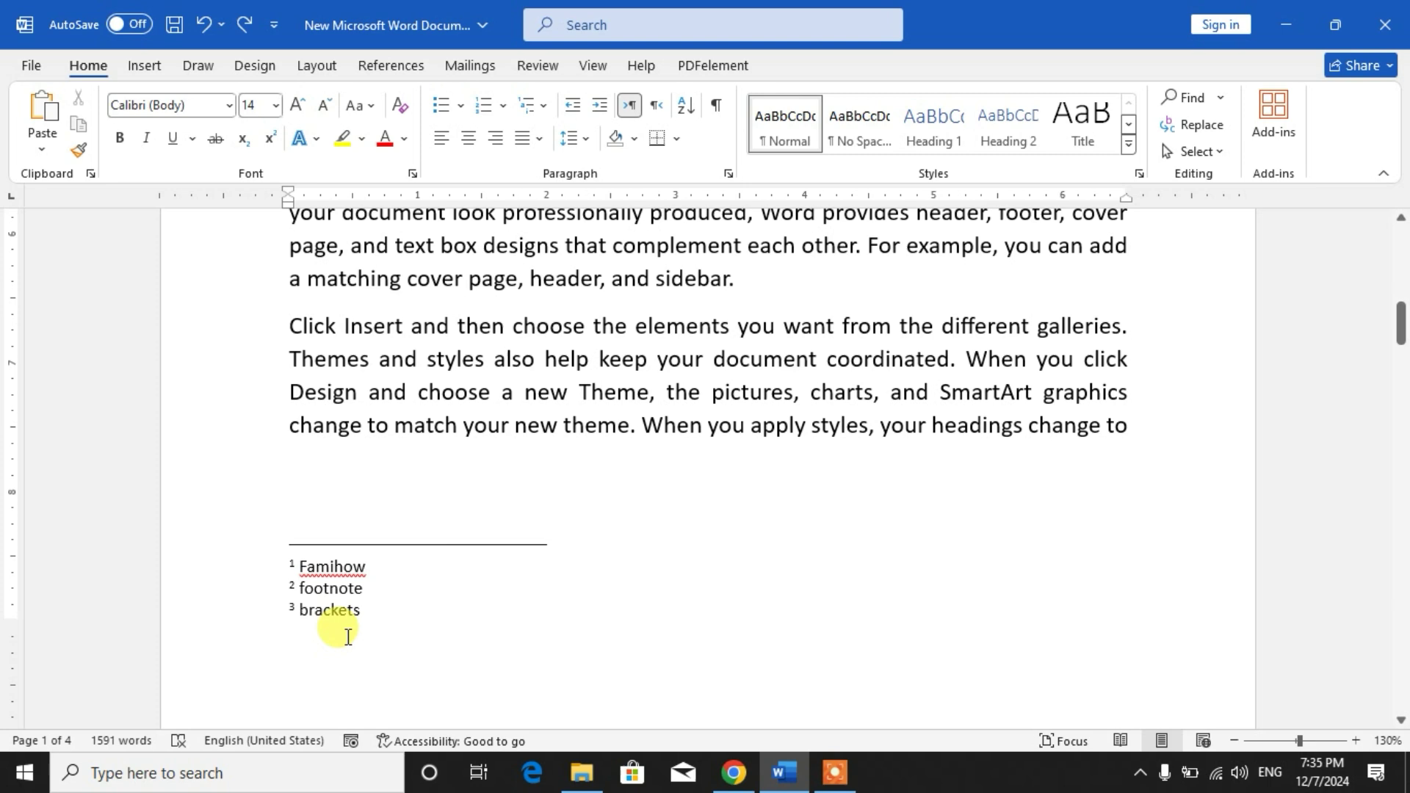
{"action": "scroll", "coordinate": [711, 570], "scroll_direction": "up", "scroll_amount": 2}
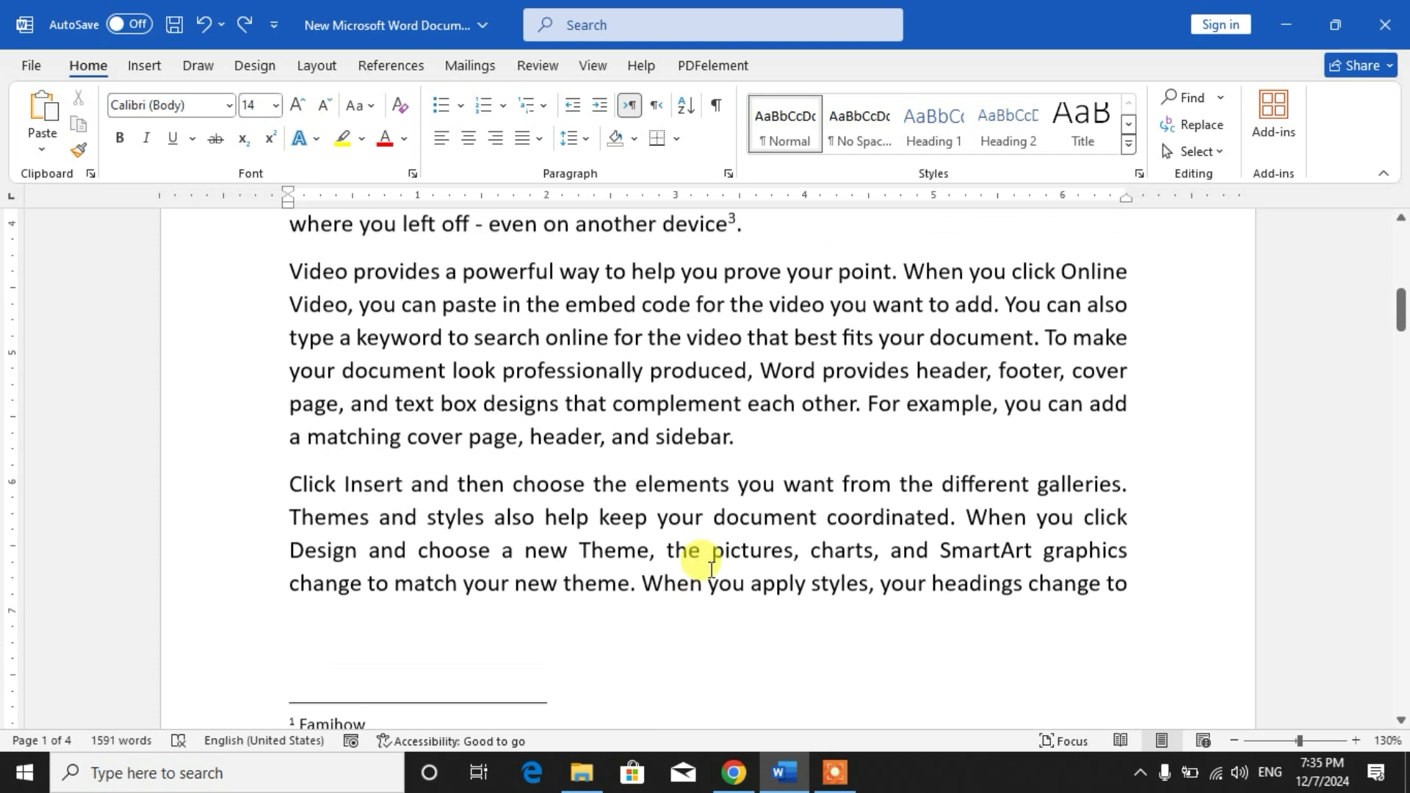
{"action": "scroll", "coordinate": [712, 570], "scroll_direction": "up", "scroll_amount": 2}
{"action": "scroll", "coordinate": [708, 541], "scroll_direction": "up", "scroll_amount": 1}
{"action": "scroll", "coordinate": [699, 514], "scroll_direction": "up", "scroll_amount": 1}
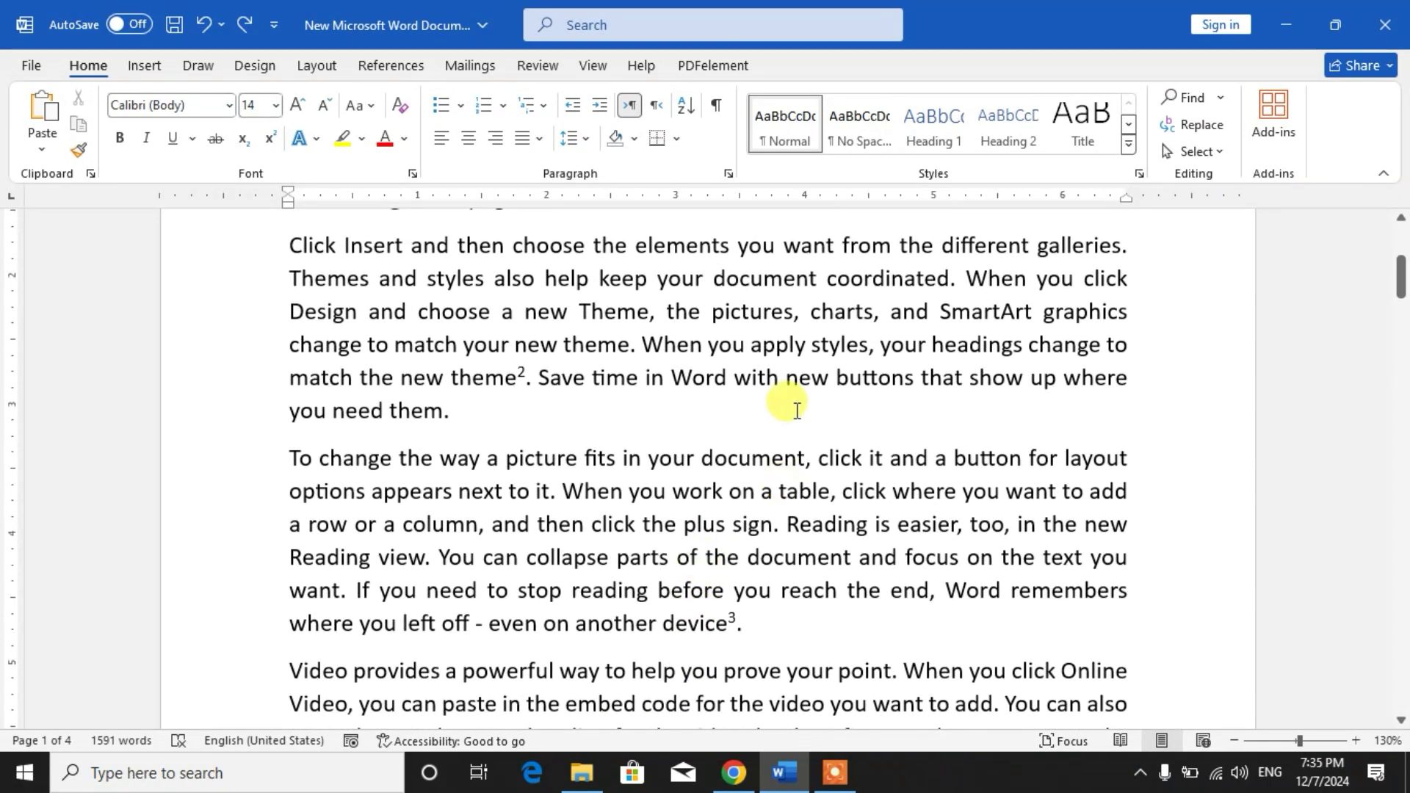
{"action": "scroll", "coordinate": [526, 380], "scroll_direction": "up", "scroll_amount": 1}
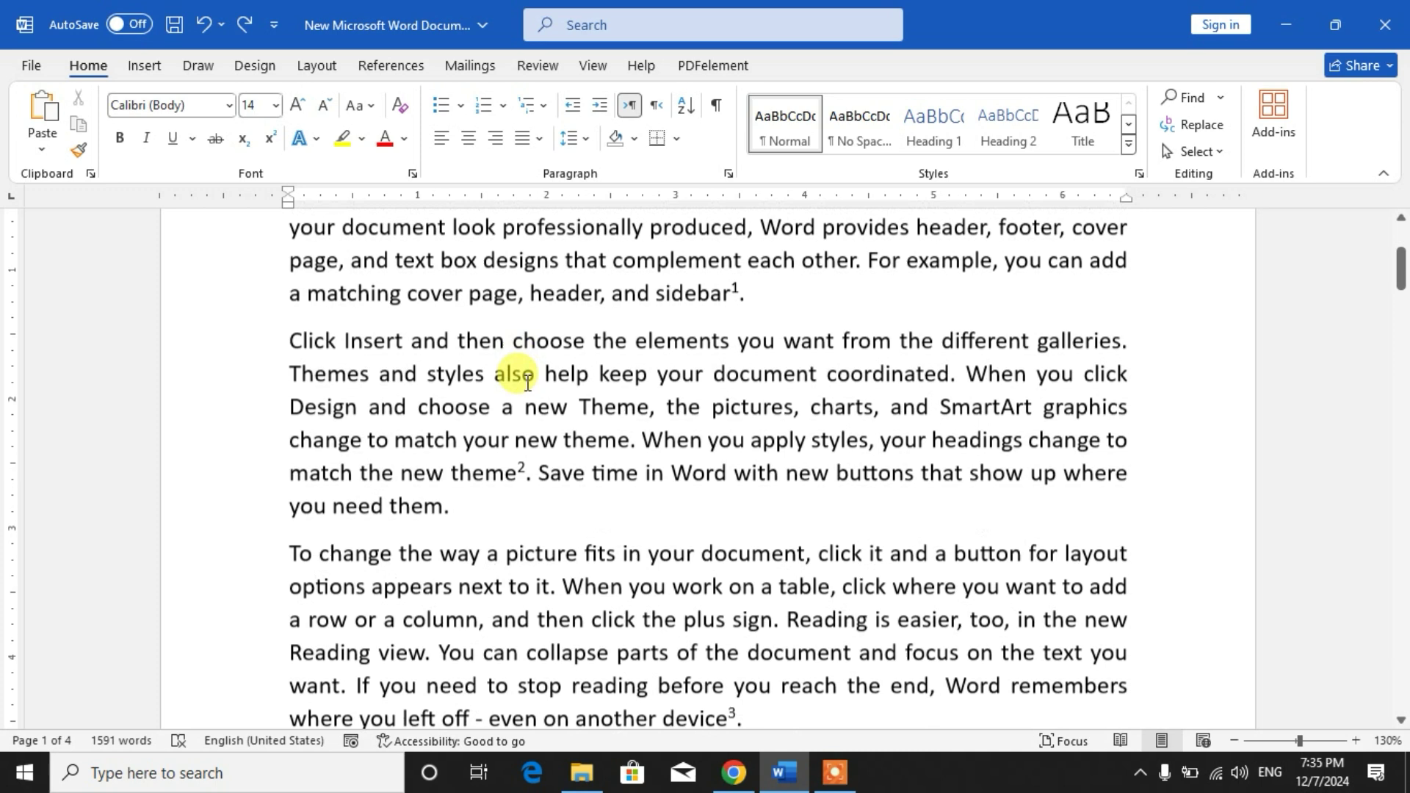
{"action": "scroll", "coordinate": [514, 371], "scroll_direction": "up", "scroll_amount": 1}
{"action": "scroll", "coordinate": [482, 466], "scroll_direction": "up", "scroll_amount": 1}
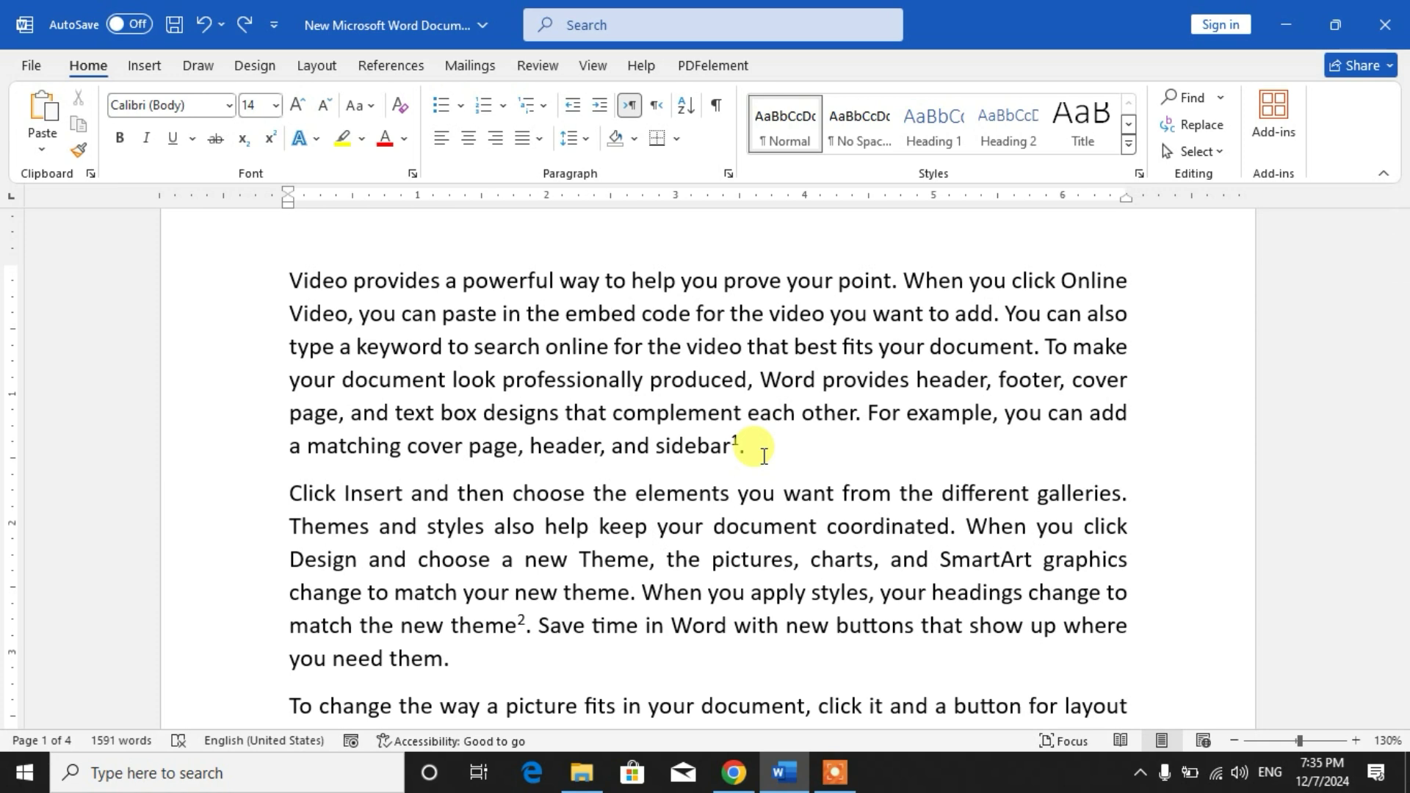
Step: Open Find and Replace, dismiss it, then reopen it from the Home tab's Replace command
{"action": "key", "text": "ctrl+h"}
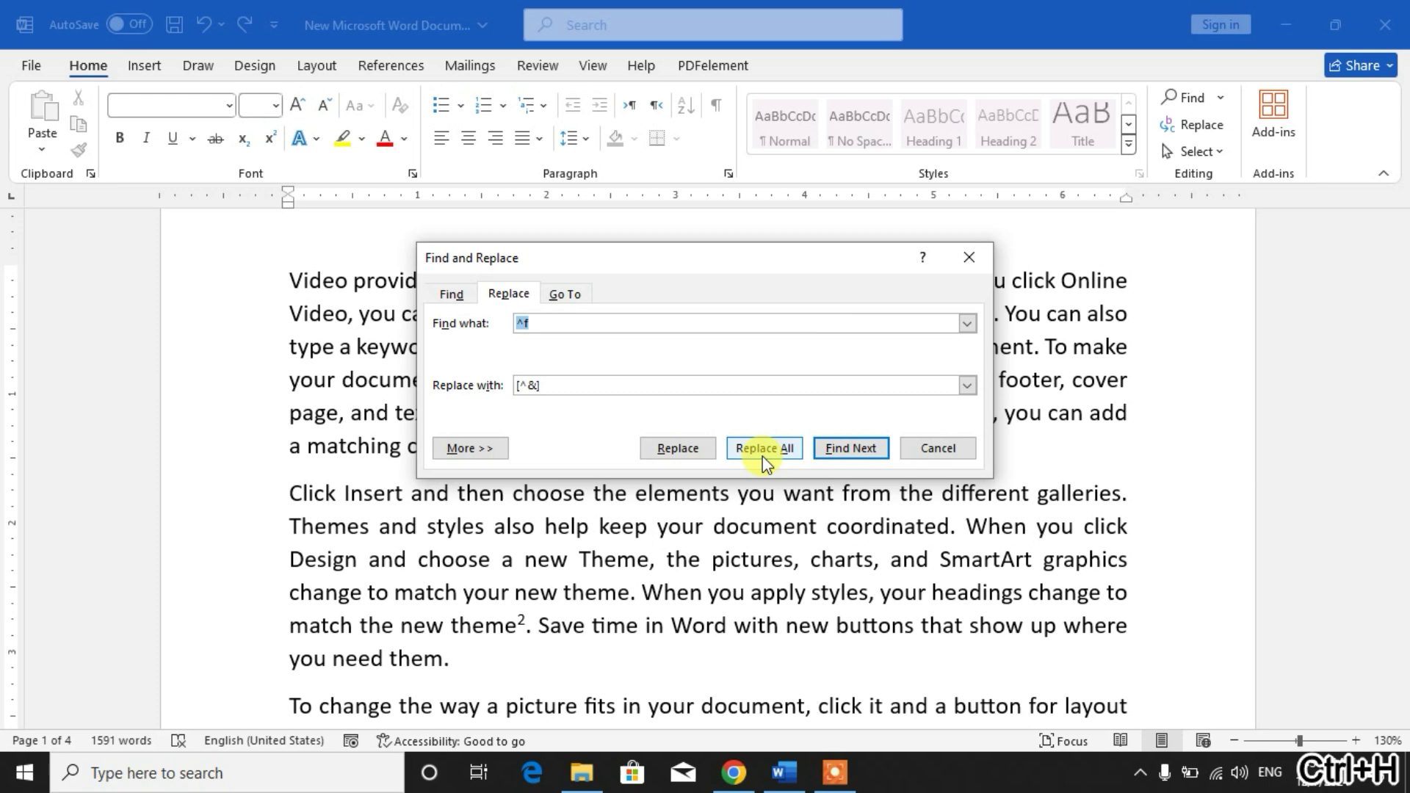
{"action": "left_click", "coordinate": [925, 449]}
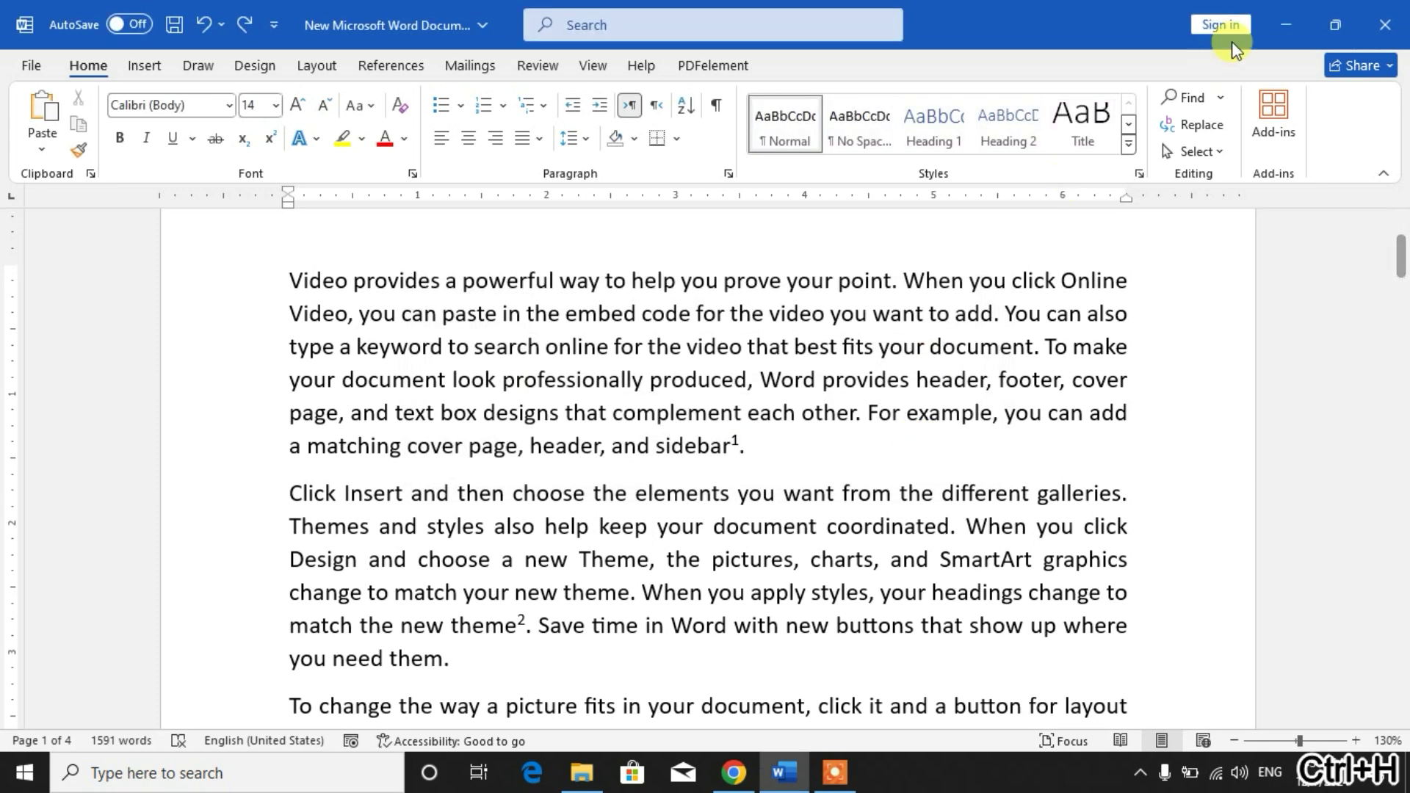
{"action": "left_click", "coordinate": [1203, 131]}
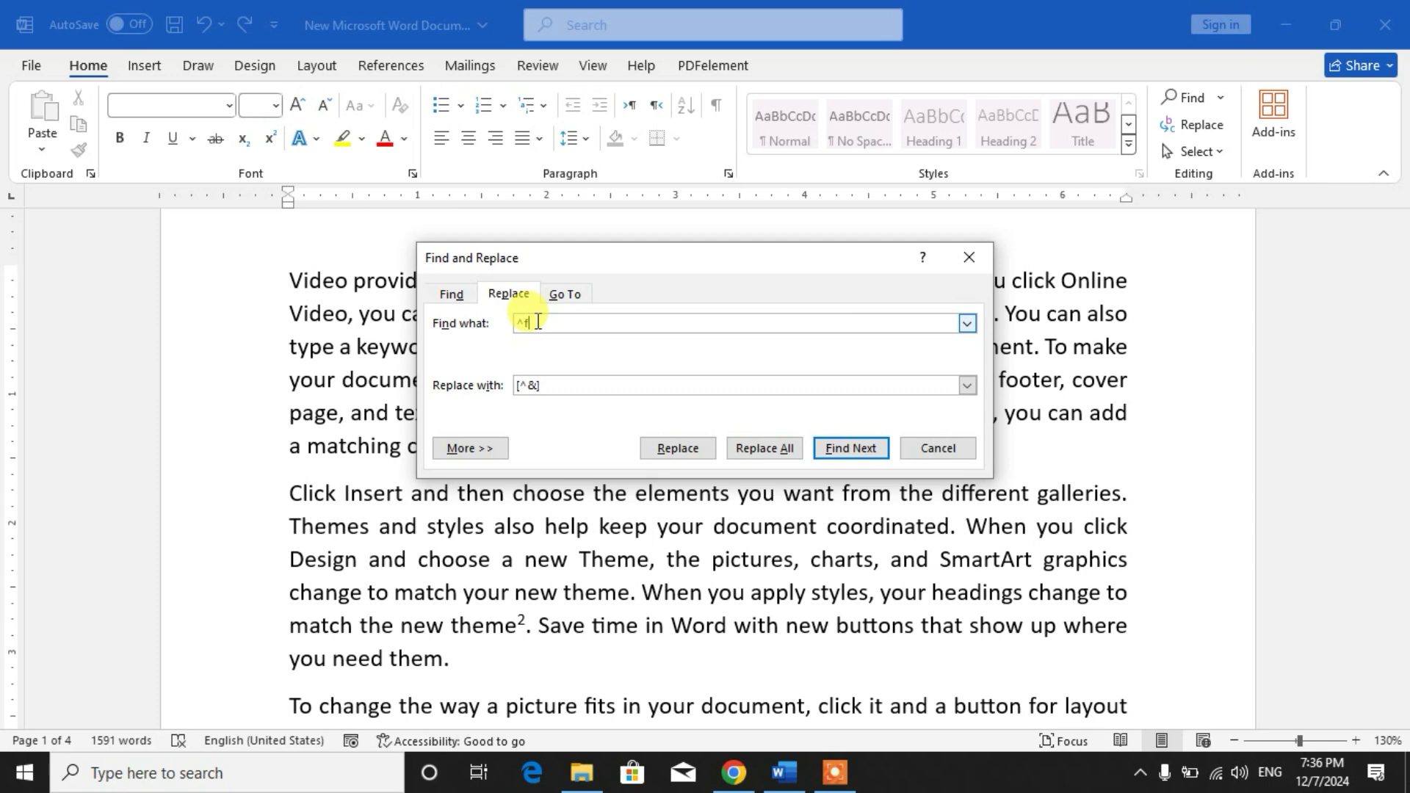
Step: Set Find what to ^f and Replace with to [^&] to bracket footnote marks
{"action": "left_click_drag", "start_coordinate": [542, 323], "coordinate": [508, 328]}
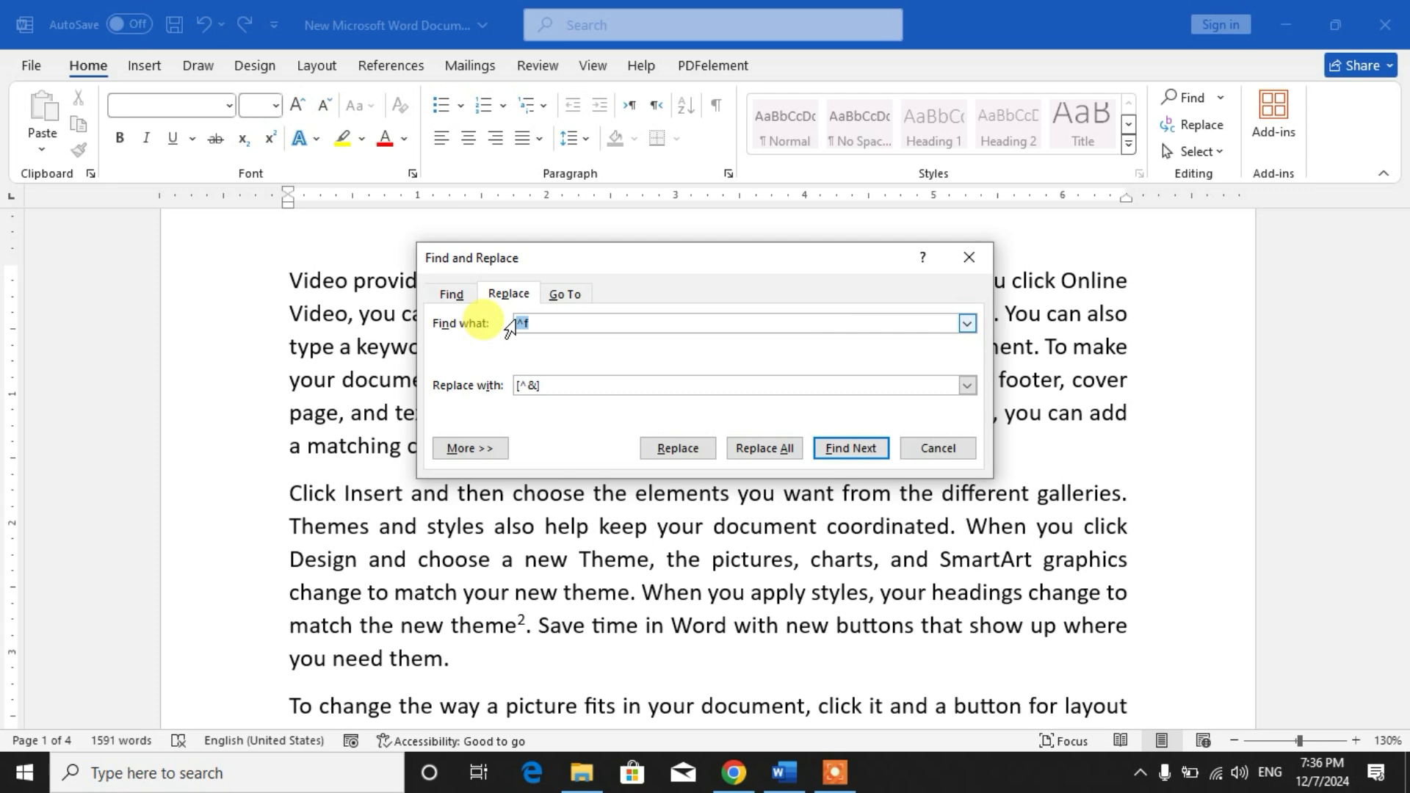
{"action": "type", "text": "^"}
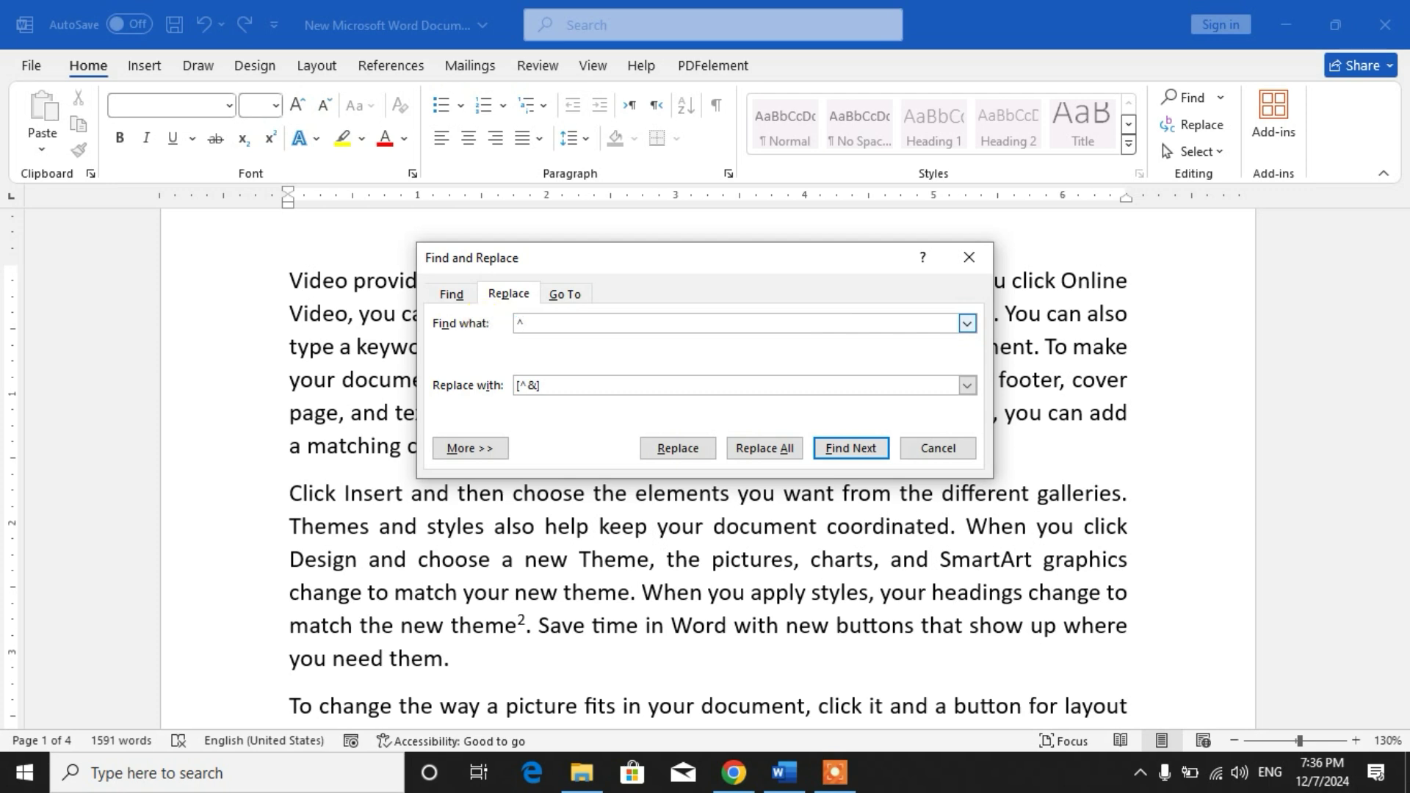
{"action": "type", "text": "f"}
{"action": "left_click", "coordinate": [558, 388]}
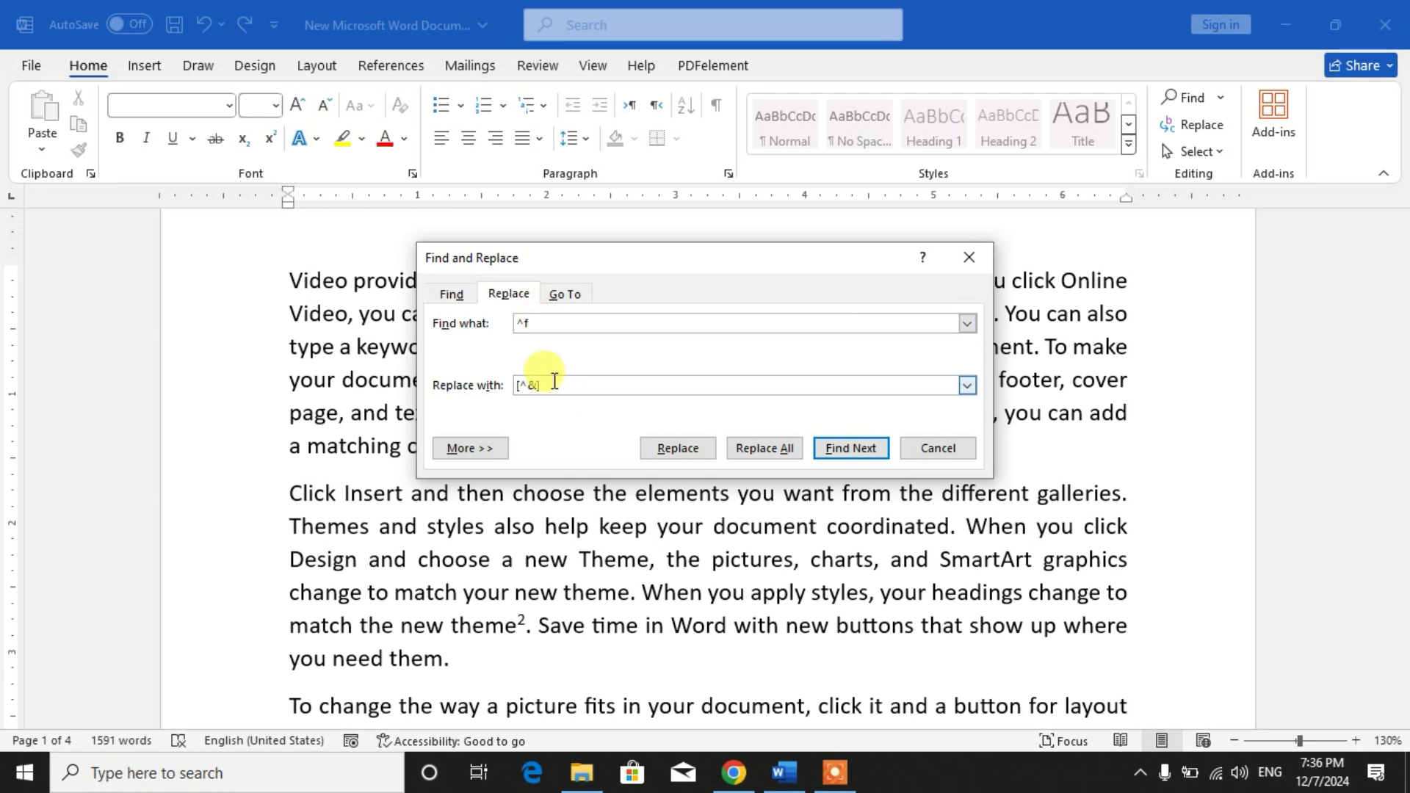
{"action": "left_click_drag", "start_coordinate": [555, 384], "coordinate": [510, 385]}
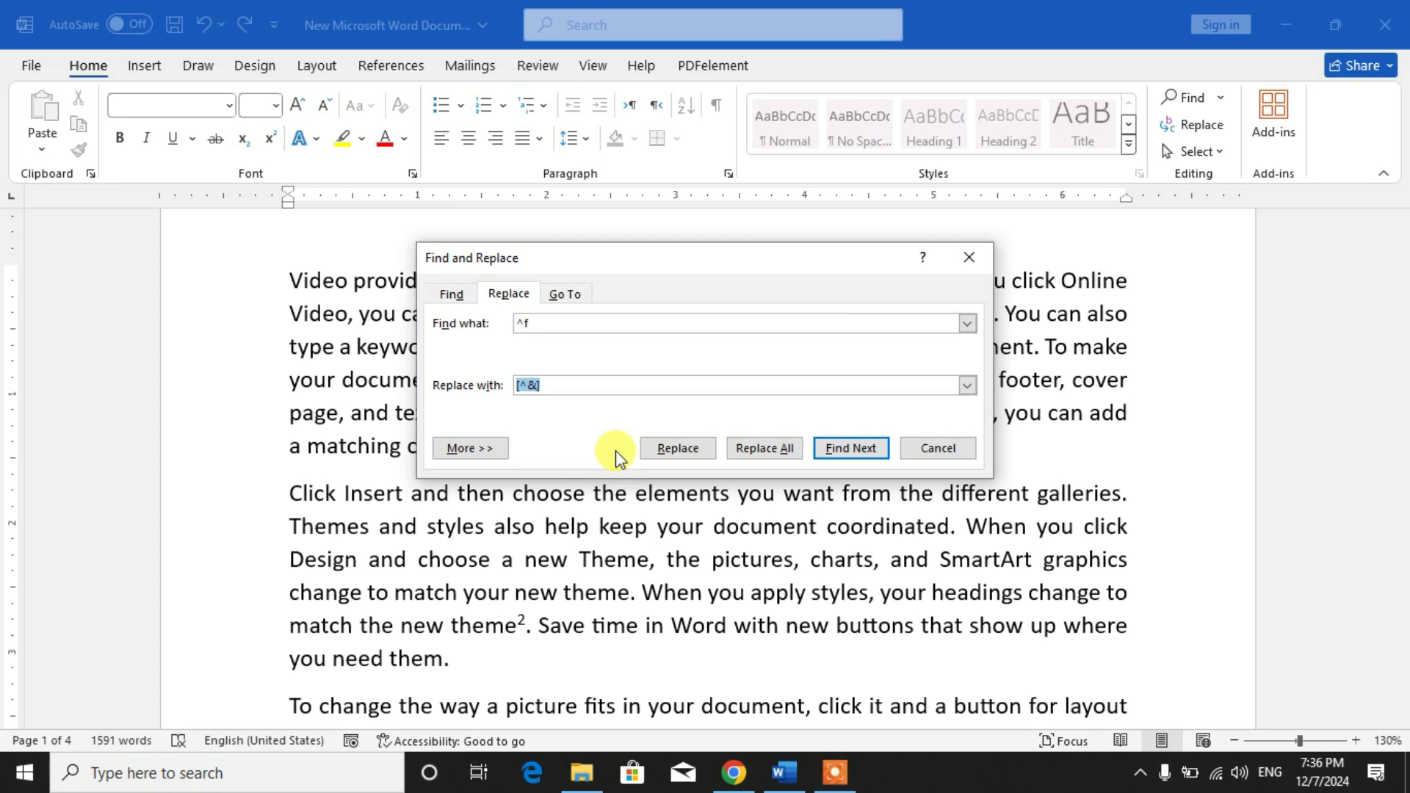
{"action": "type", "text": "["}
{"action": "type", "text": "^"}
{"action": "type", "text": "&"}
{"action": "type", "text": "]"}
Step: Replace all footnote marks with bracketed versions and acknowledge the 8 replacements
{"action": "left_click", "coordinate": [749, 457]}
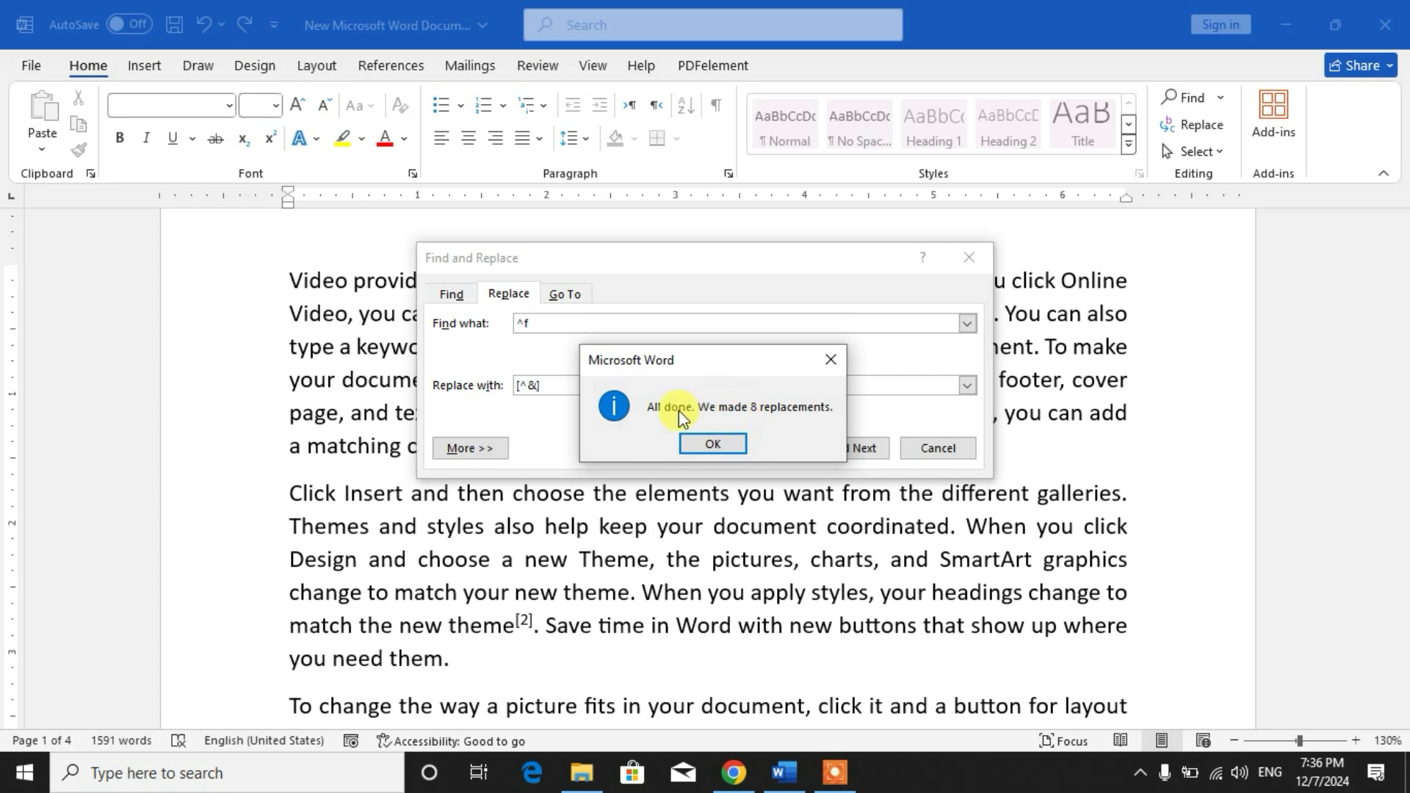
{"action": "left_click", "coordinate": [713, 443]}
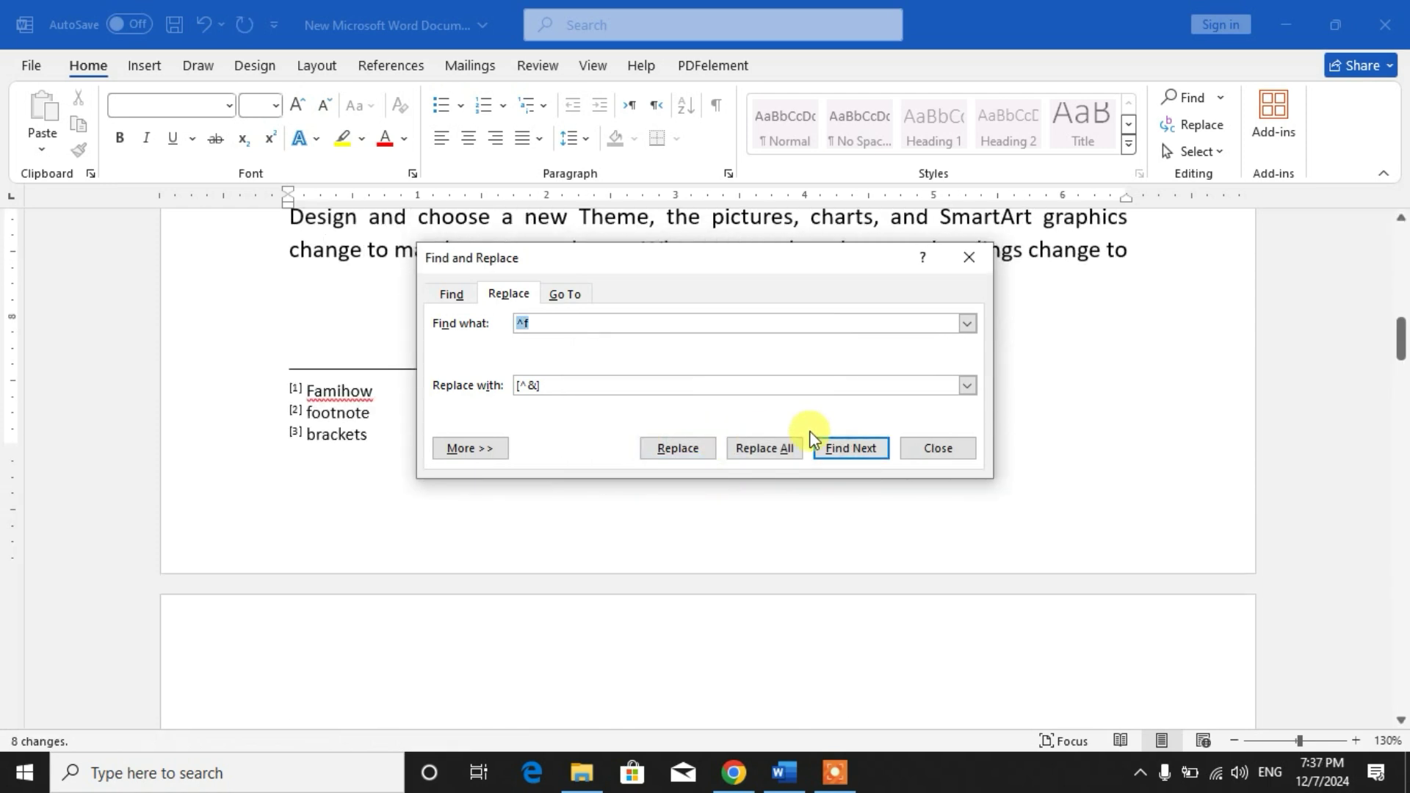
{"action": "left_click", "coordinate": [936, 447]}
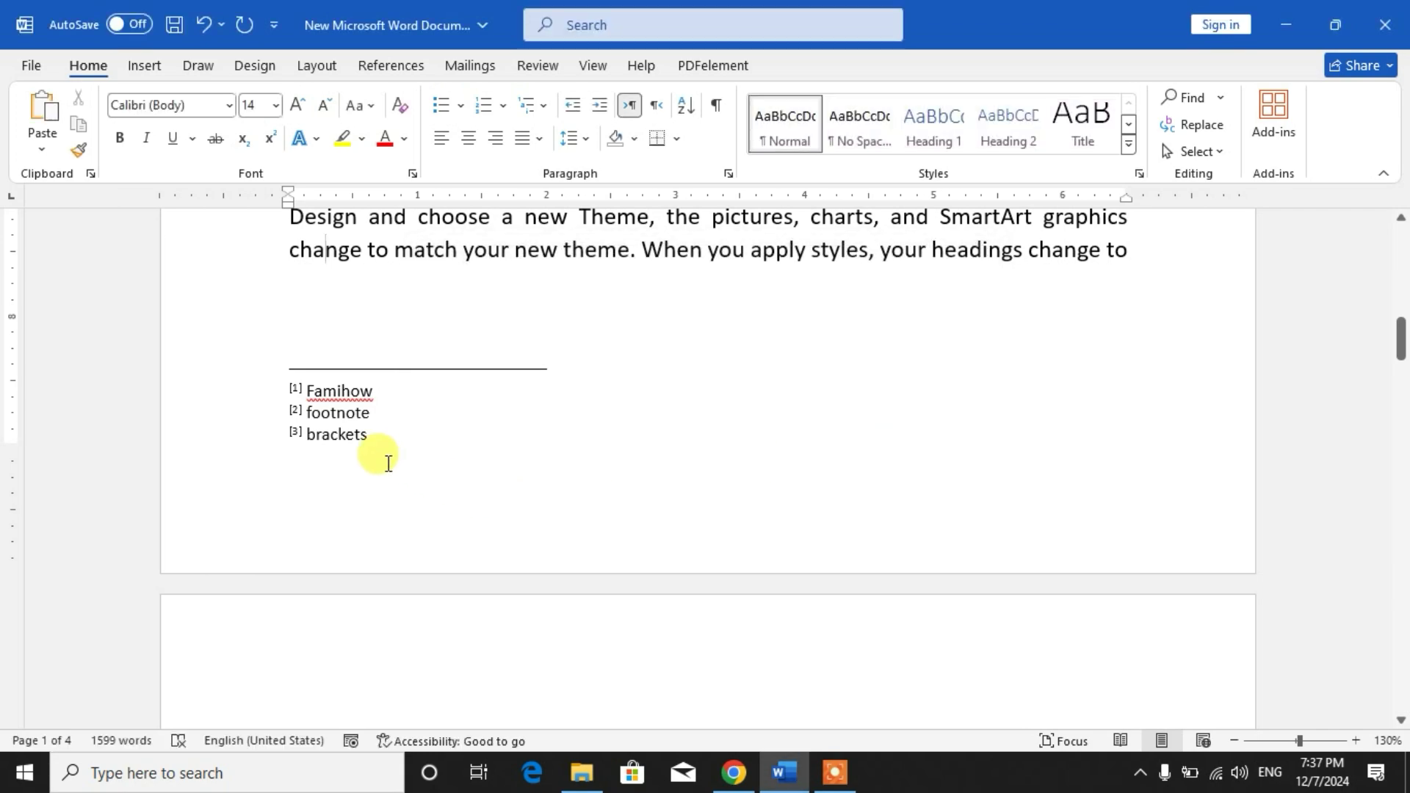
{"action": "scroll", "coordinate": [419, 479], "scroll_direction": "up", "scroll_amount": 2}
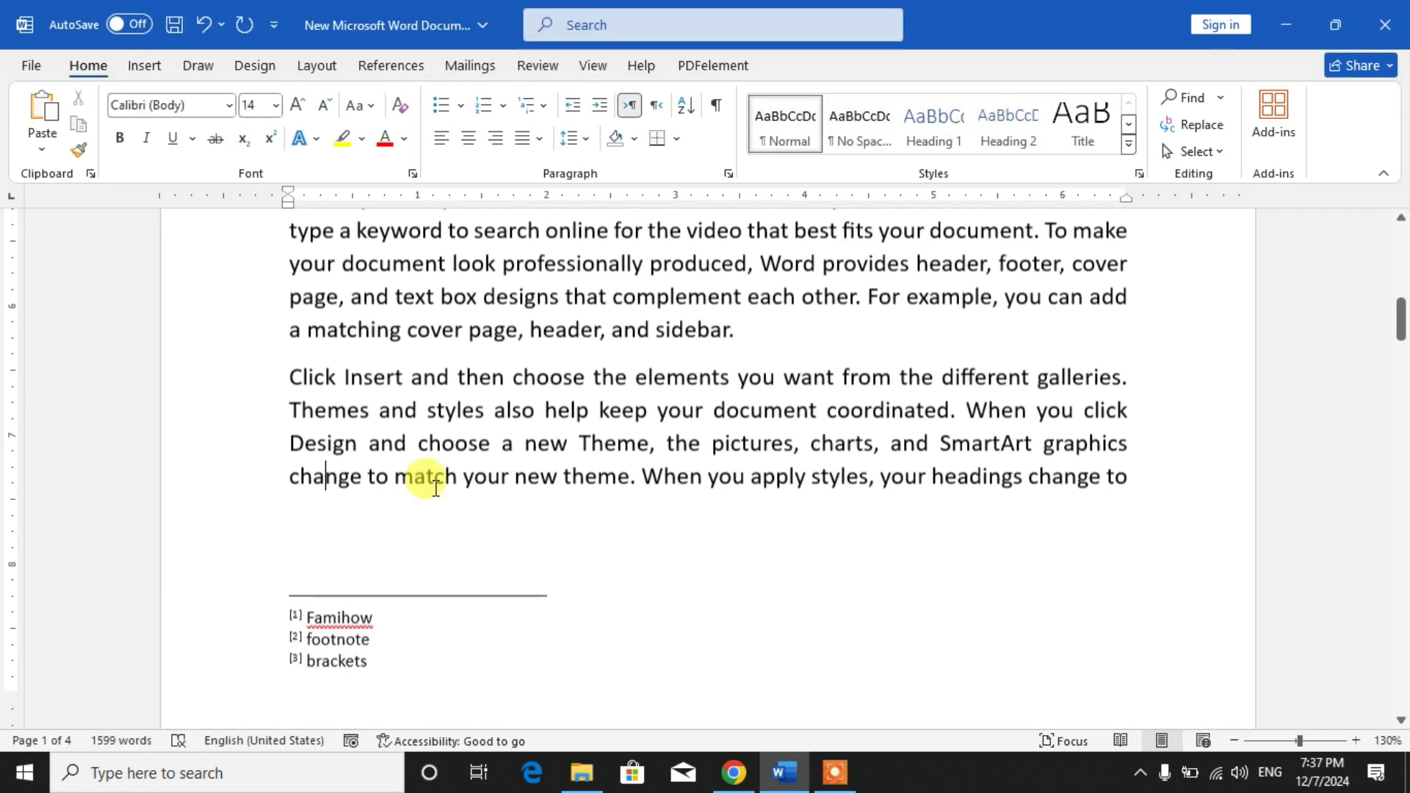
{"action": "scroll", "coordinate": [425, 478], "scroll_direction": "up", "scroll_amount": 3}
{"action": "scroll", "coordinate": [492, 487], "scroll_direction": "up", "scroll_amount": 4}
{"action": "scroll", "coordinate": [709, 440], "scroll_direction": "up", "scroll_amount": 3}
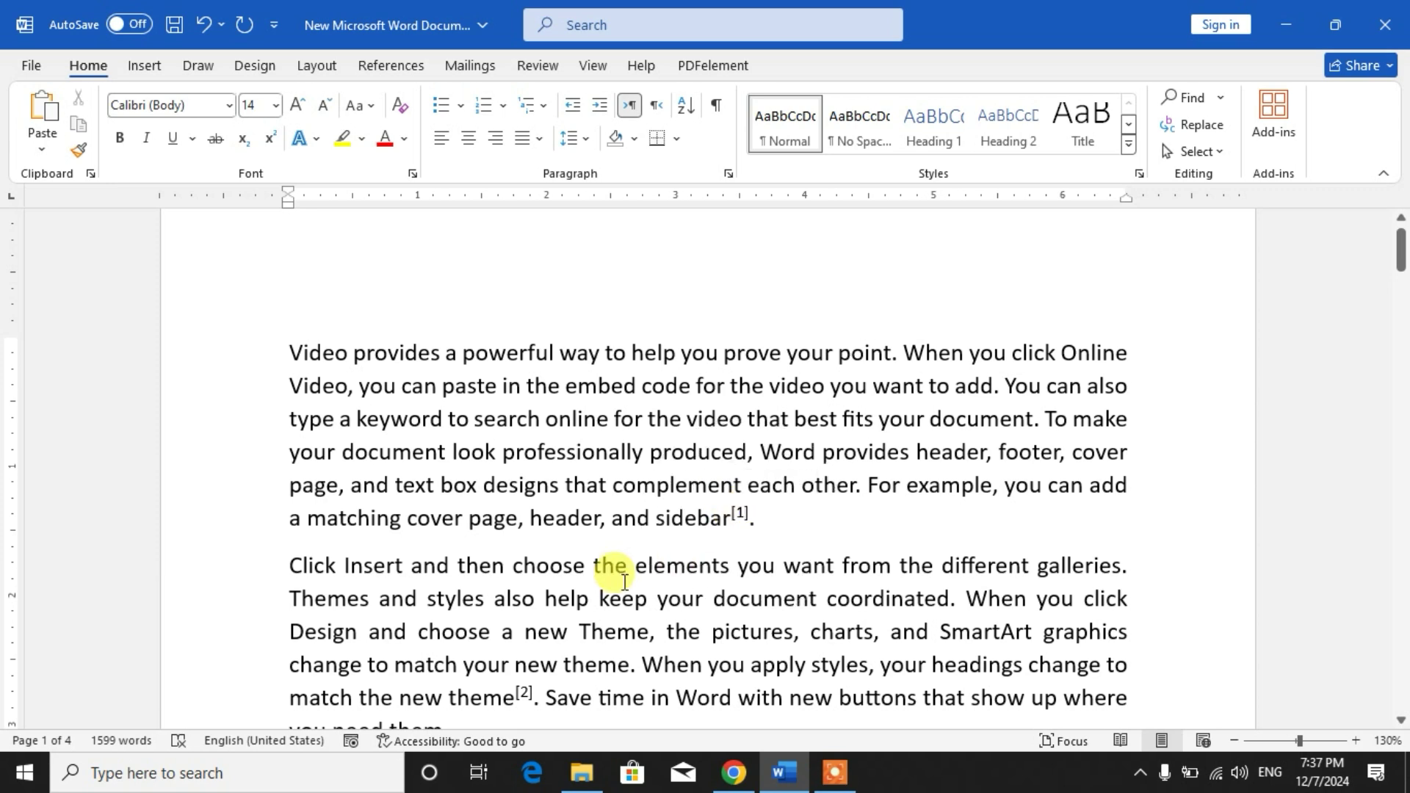
{"action": "scroll", "coordinate": [551, 584], "scroll_direction": "down", "scroll_amount": 3}
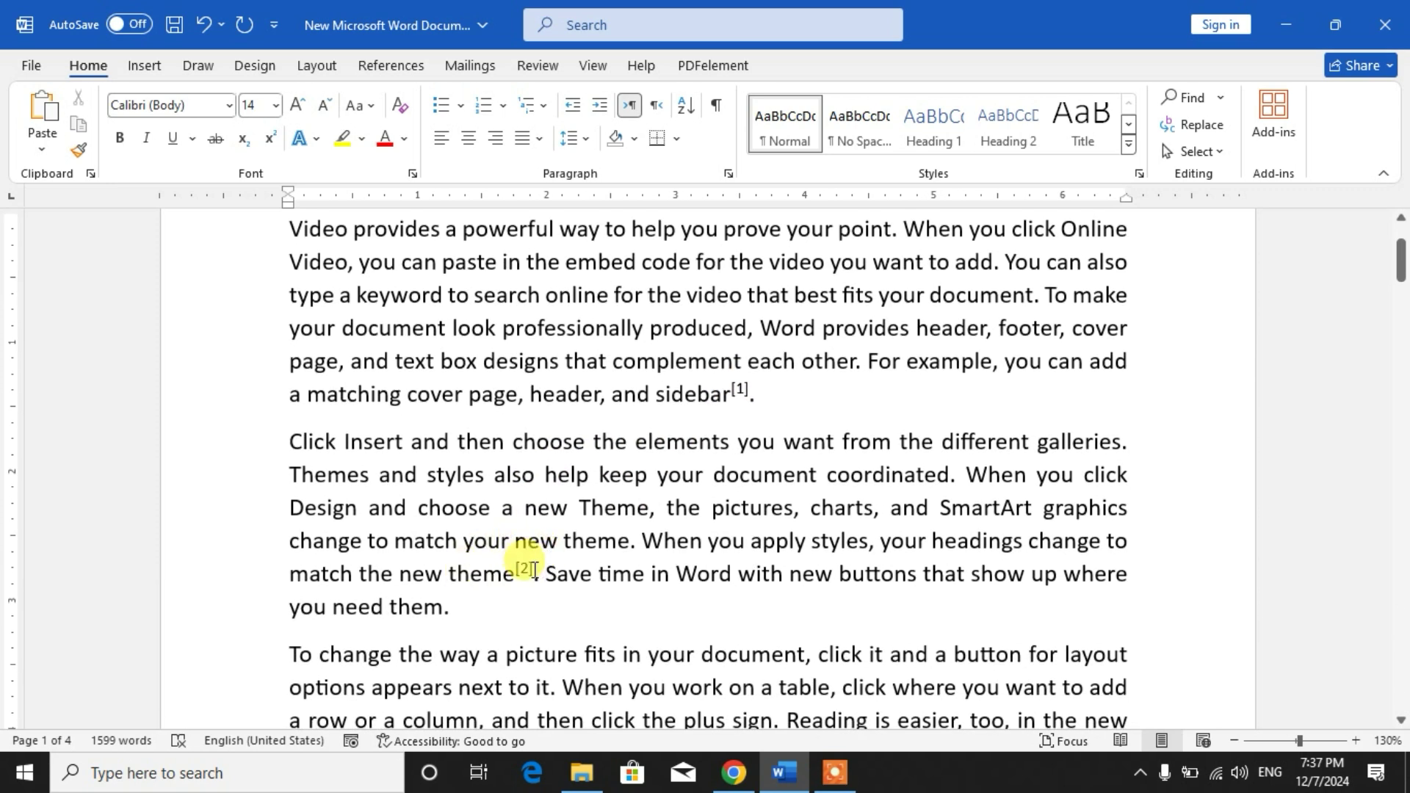
{"action": "scroll", "coordinate": [534, 570], "scroll_direction": "down", "scroll_amount": 8}
{"action": "scroll", "coordinate": [533, 569], "scroll_direction": "down", "scroll_amount": 1}
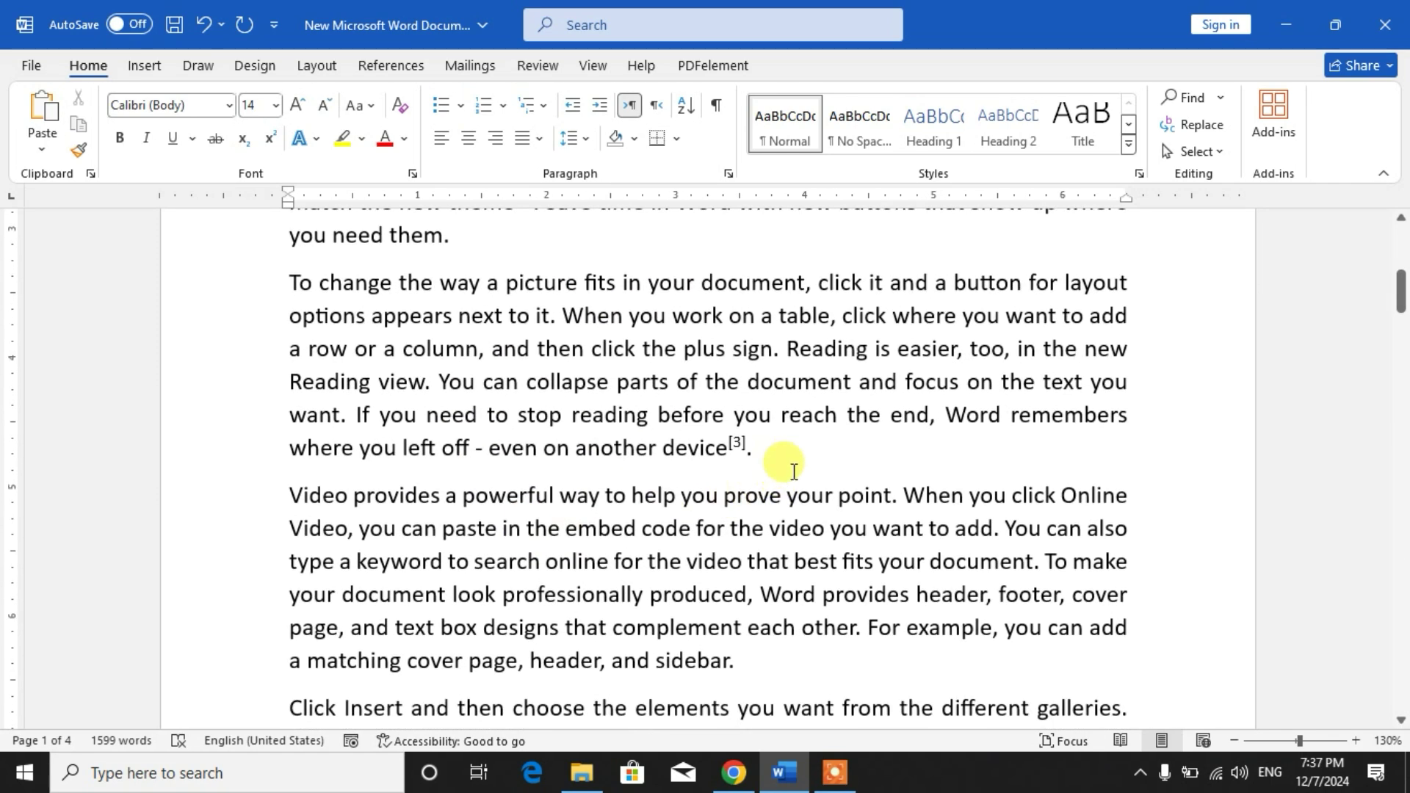